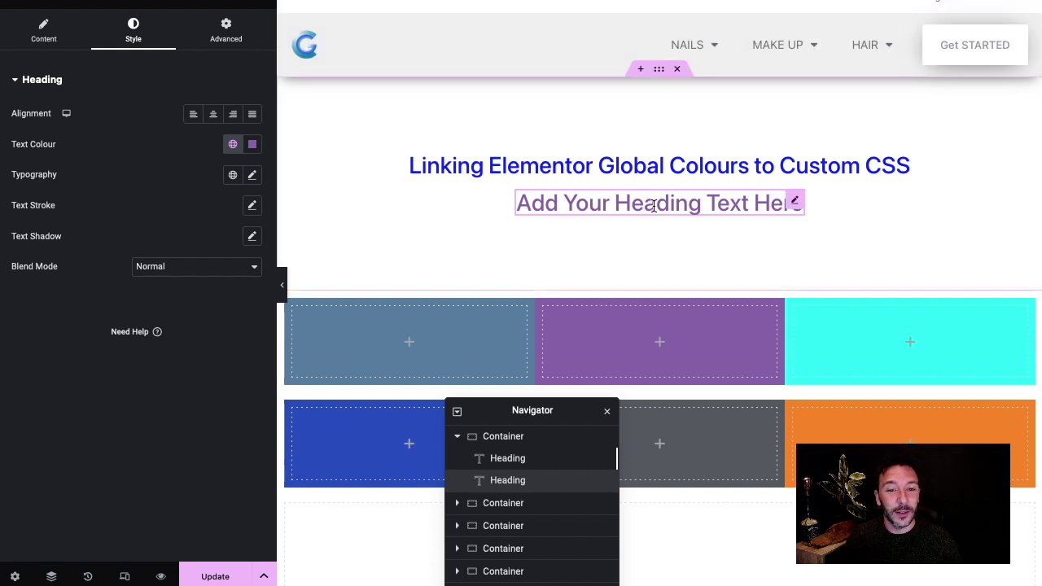
# Step: View the Global Colours list for the heading's text colour, then close it
pyautogui.click(233, 145)
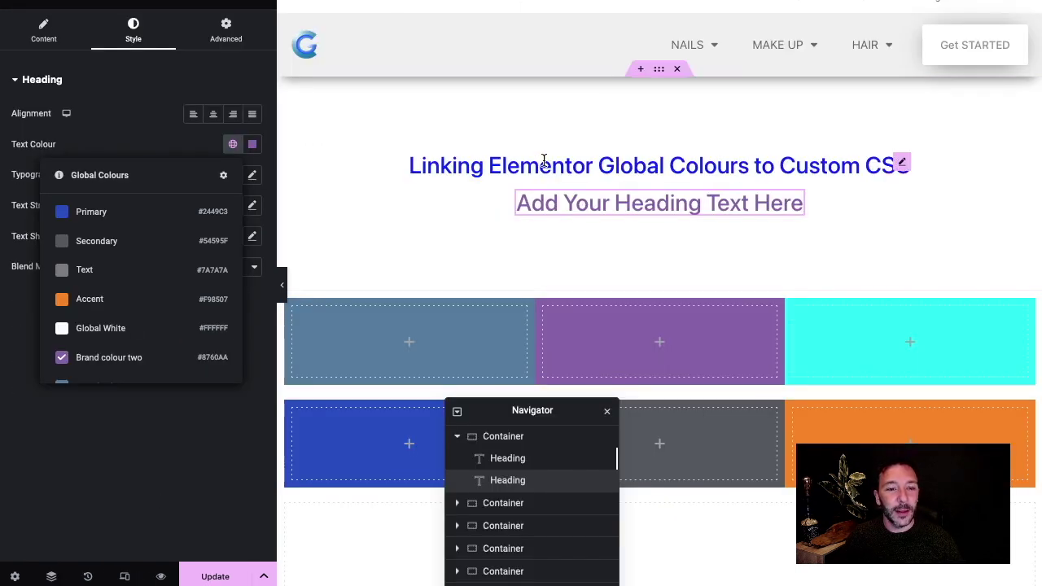
pyautogui.click(124, 140)
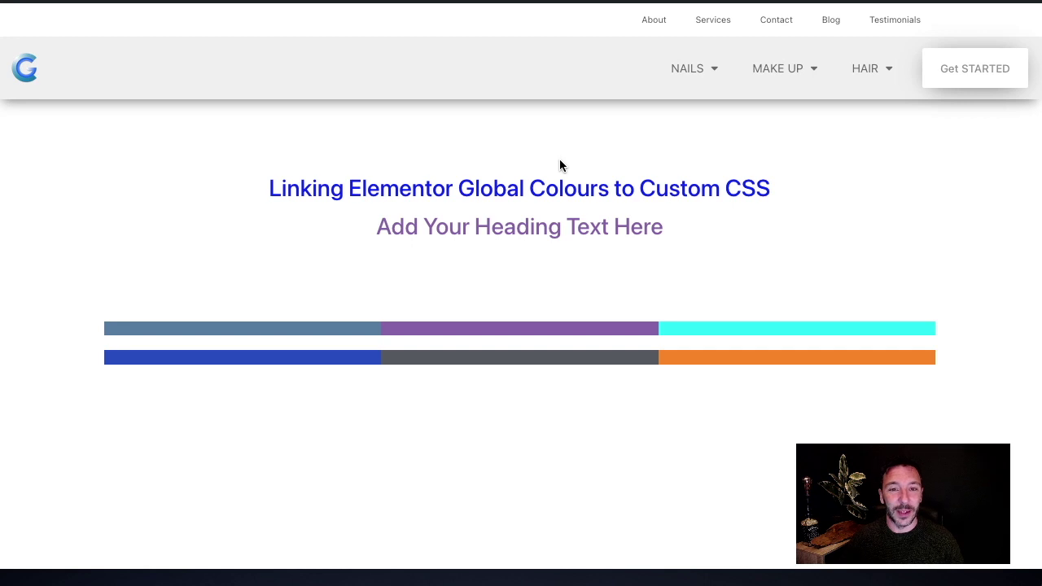
# Step: Leave the live preview and return to the second heading's colour settings in the editor
pyautogui.moveTo(720, 77)
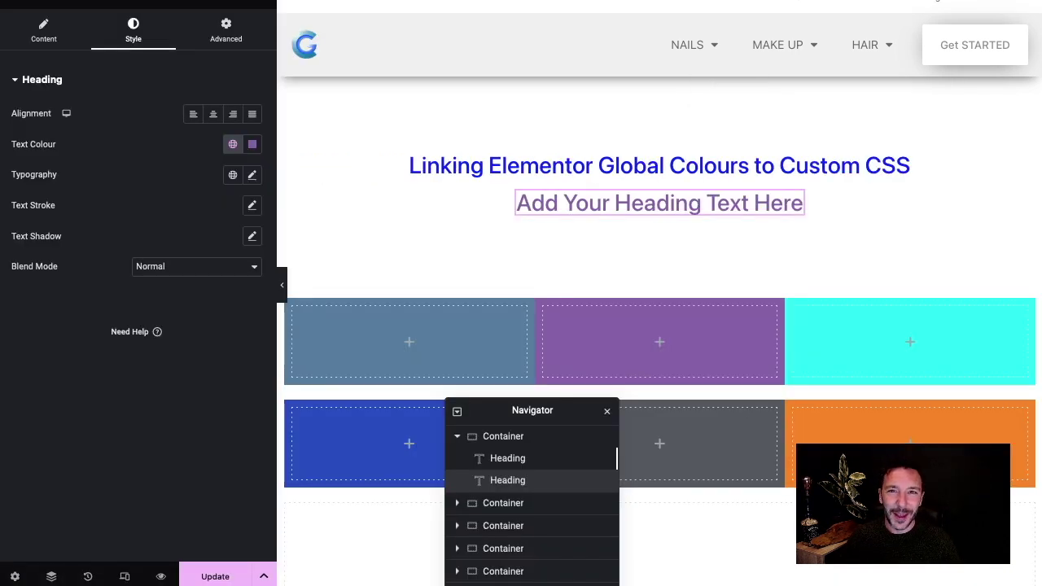
# Step: Select the 'Linking Elementor Global Colours' heading and expand its Advanced > Custom CSS code
pyautogui.click(902, 163)
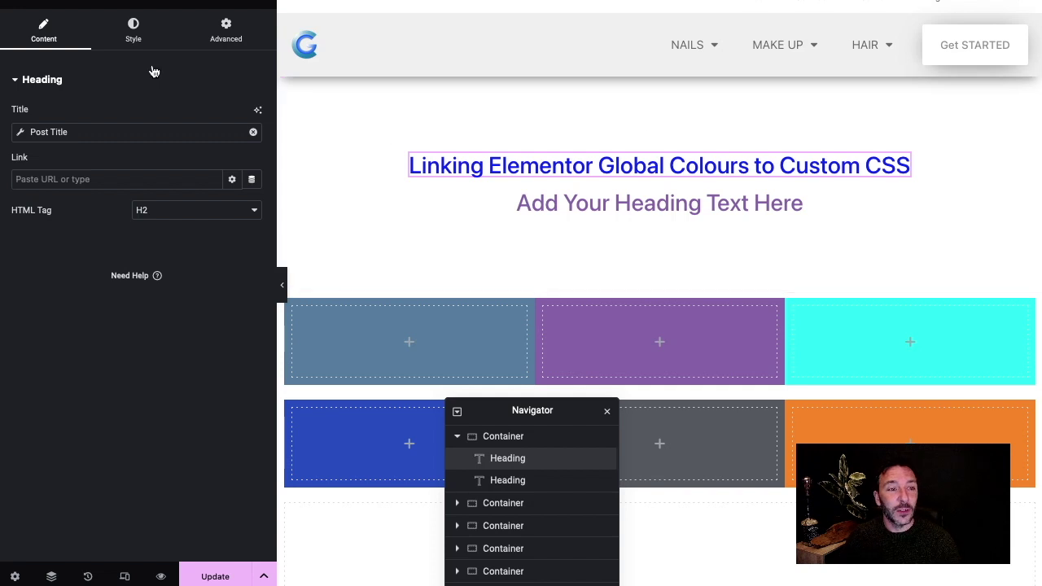
pyautogui.click(137, 44)
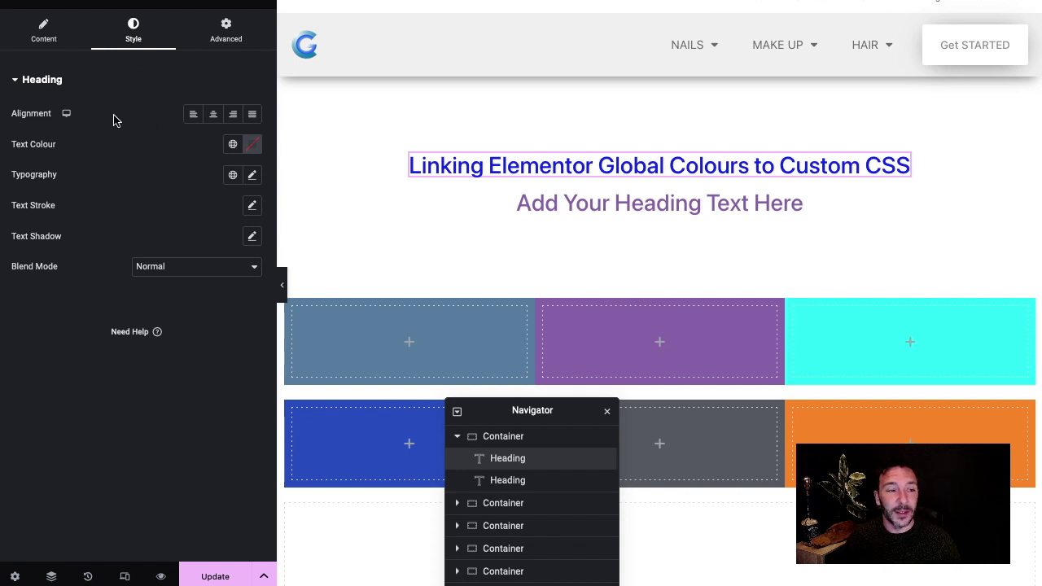
pyautogui.click(226, 34)
pyautogui.scroll(-3, 157, 204)
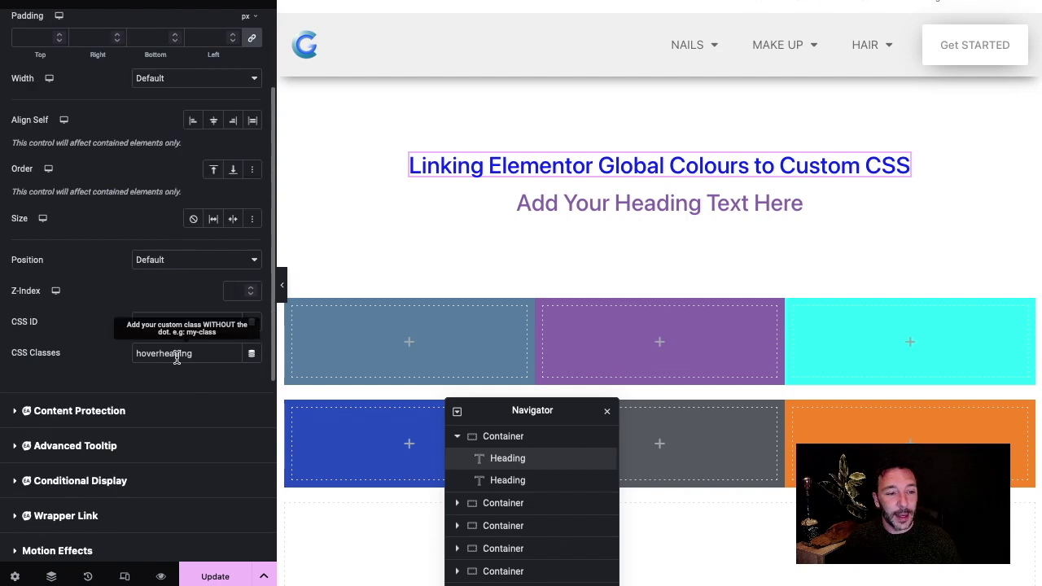
pyautogui.scroll(-6, 202, 372)
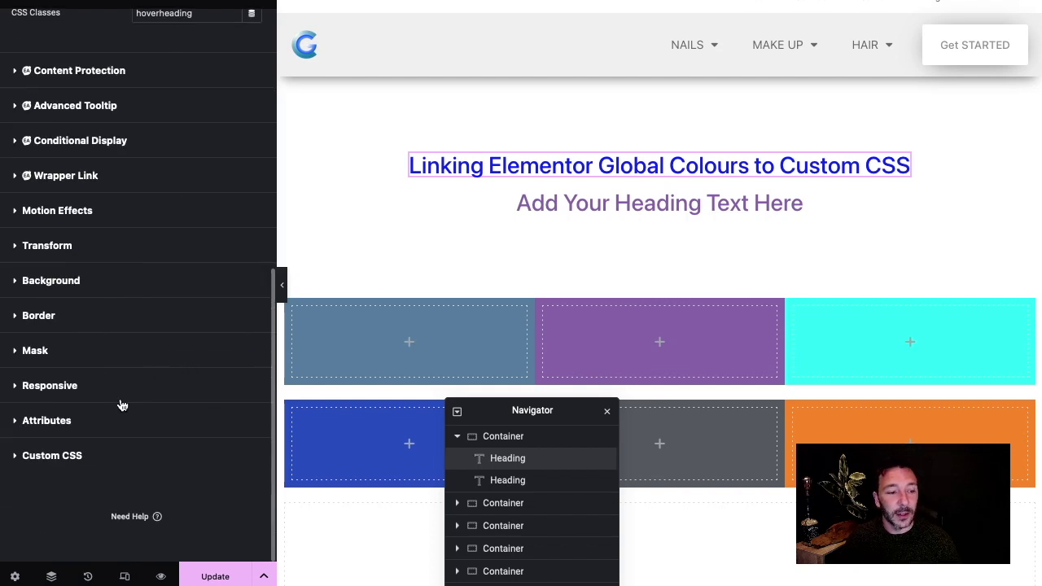
pyautogui.click(53, 459)
pyautogui.scroll(-5, 154, 217)
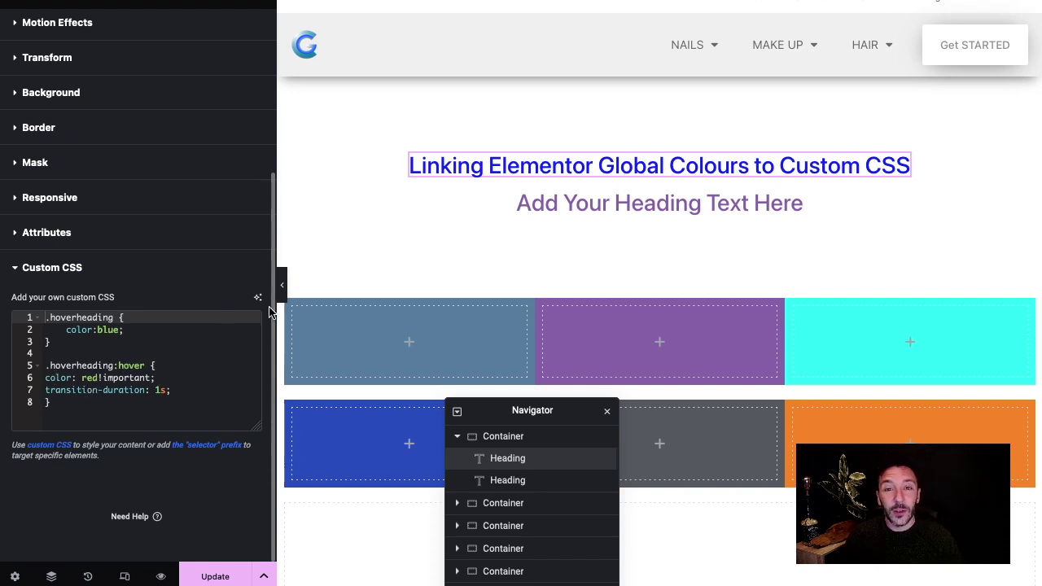
# Step: Test the heading's hover colour and look up Brand colour two's hex value #8760AA
pyautogui.tripleClick(443, 167)
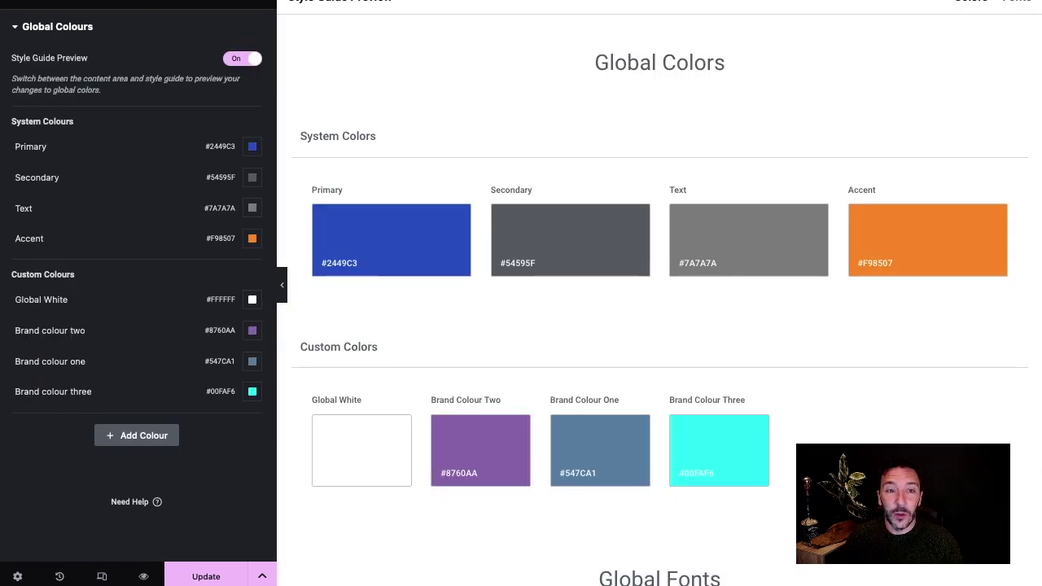
pyautogui.click(253, 334)
pyautogui.hotkey('ctrl', 'c')
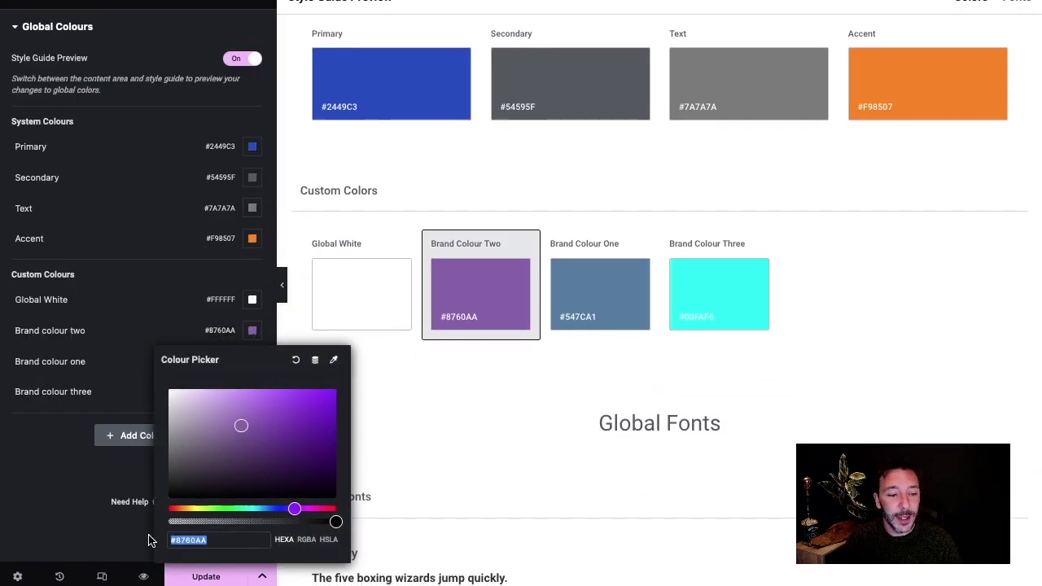
pyautogui.click(144, 296)
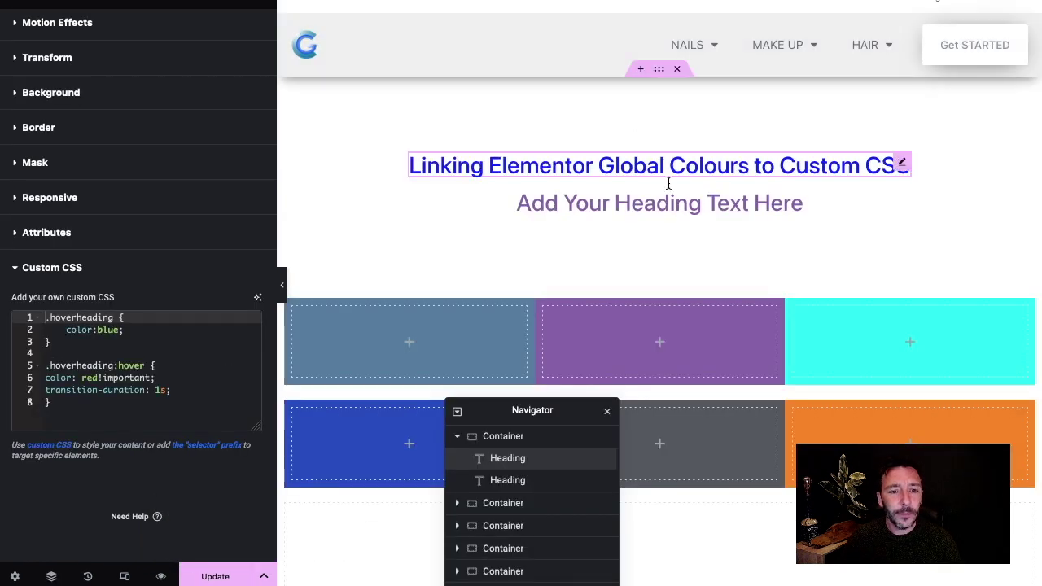
# Step: Replace 'red' in the heading's hover rule with the pasted #8760AA
pyautogui.click(96, 377)
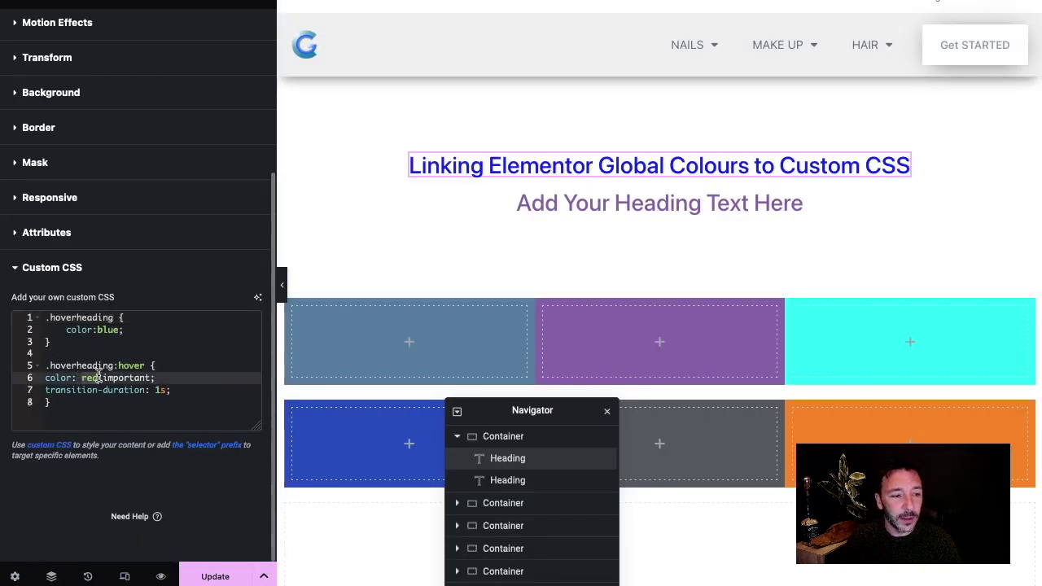
pyautogui.hotkey('ctrl', 'v')
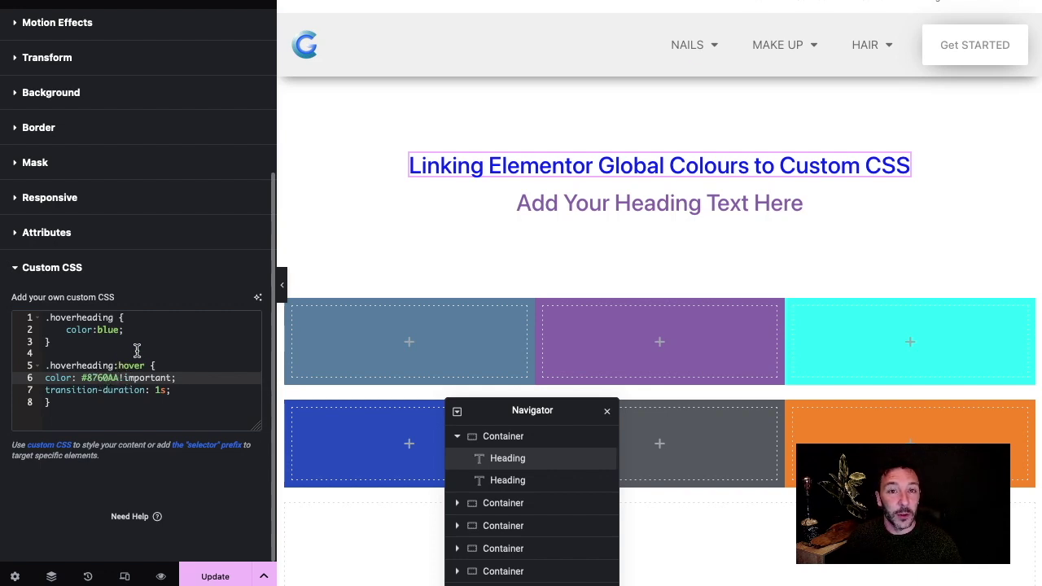
pyautogui.scroll(-8, 765, 235)
pyautogui.scroll(-3, 780, 258)
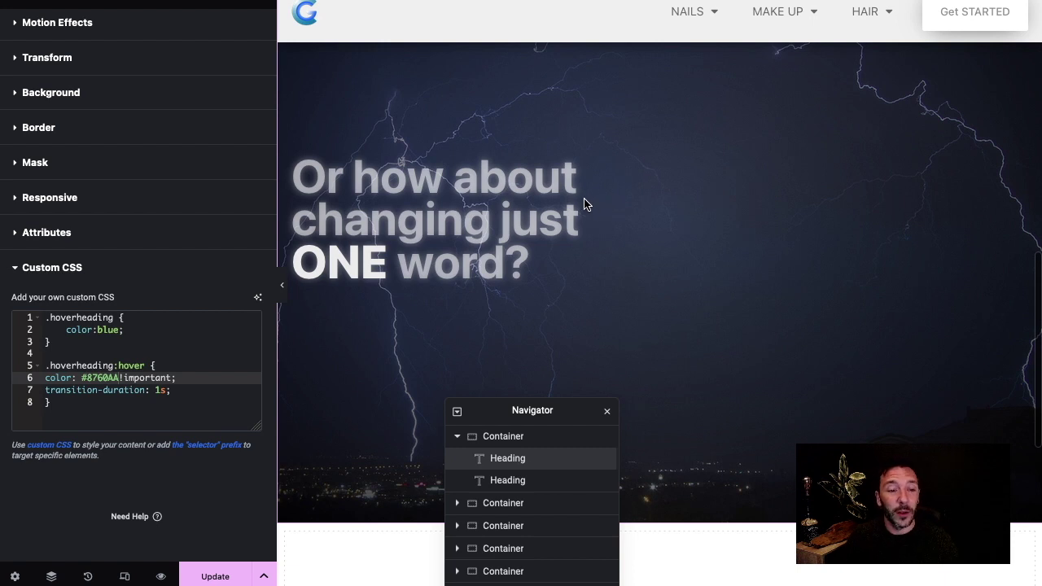
# Step: Select the 'Or how about changing just ONE word?' heading and open the page's Advanced > Custom CSS
pyautogui.click(460, 184)
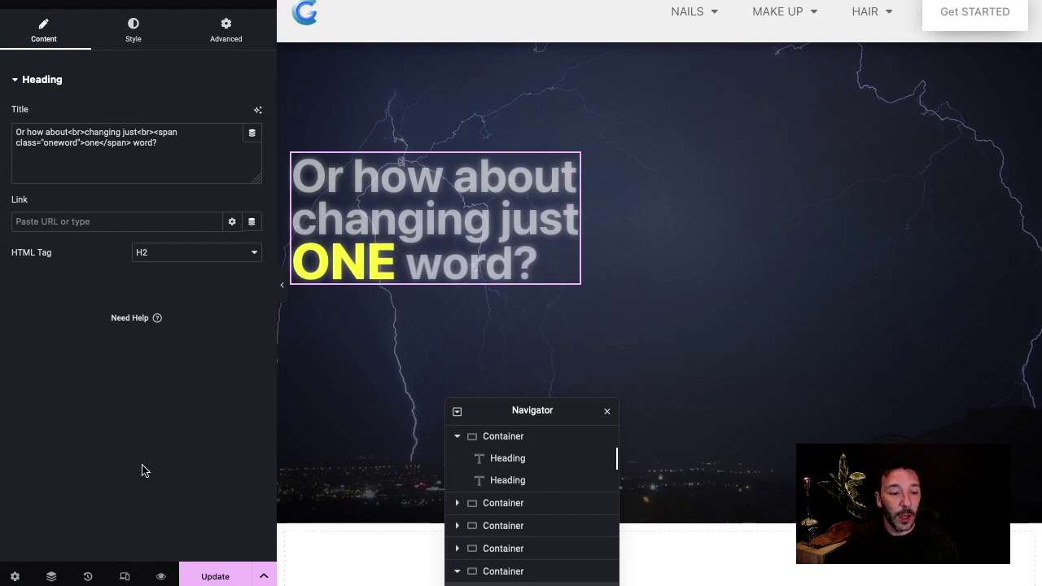
pyautogui.click(14, 577)
pyautogui.click(230, 29)
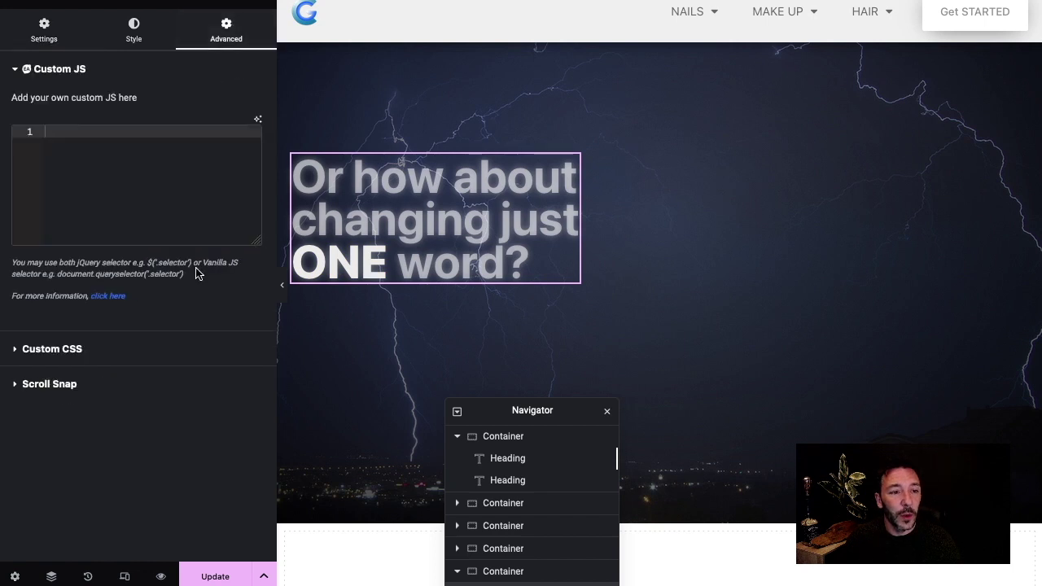
pyautogui.click(78, 348)
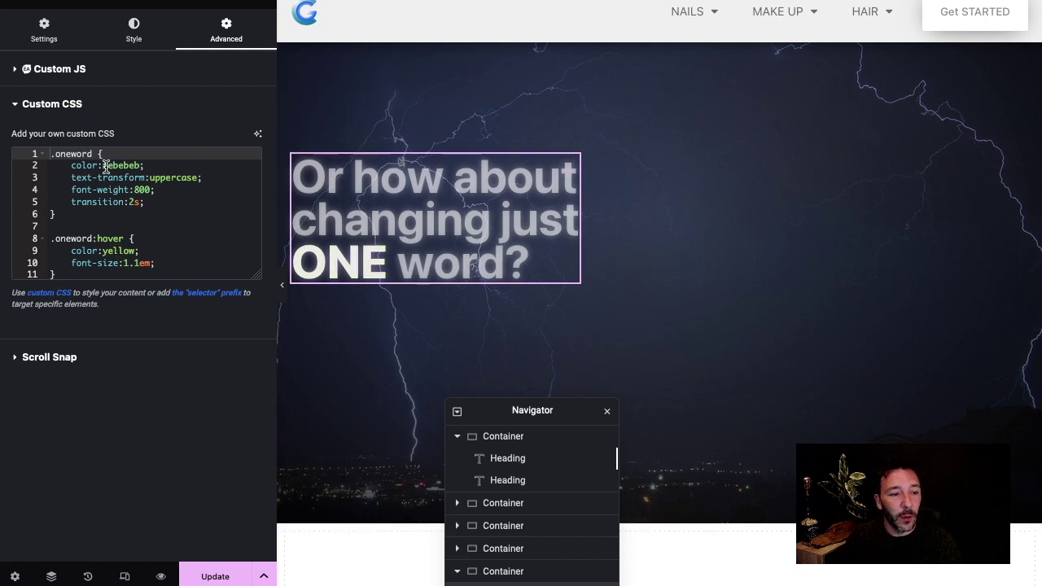
# Step: Change the .oneword colour on line 2 from #ebebeb to green
pyautogui.moveTo(103, 165); pyautogui.dragTo(140, 165)
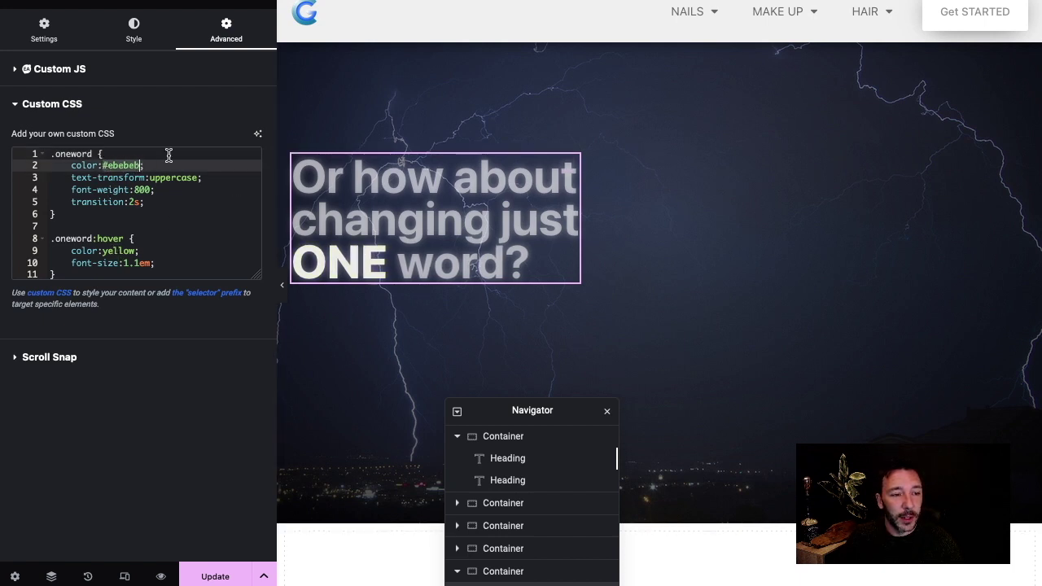
pyautogui.write('green')
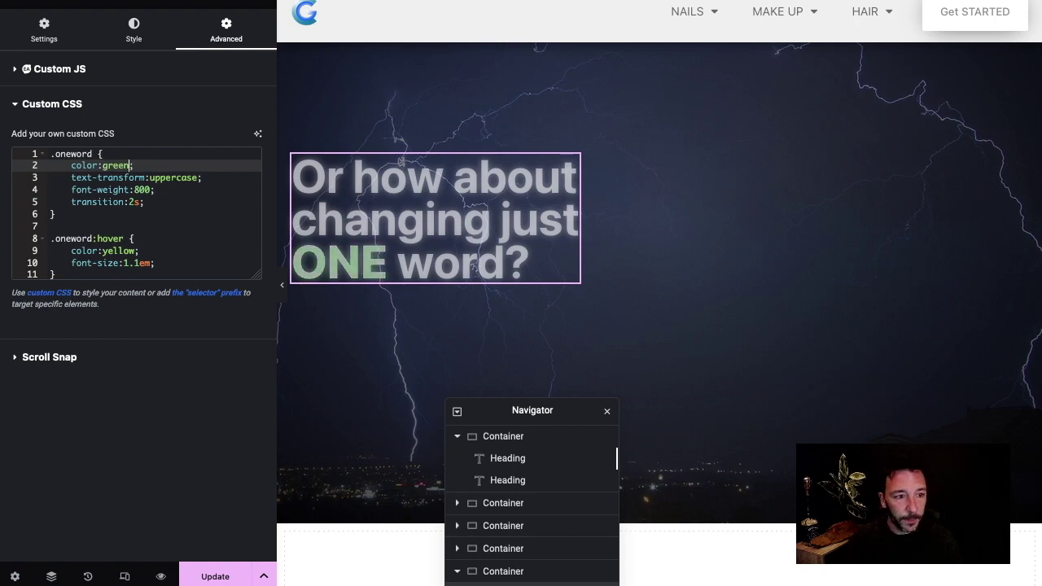
pyautogui.scroll(5, 667, 268)
pyautogui.scroll(4, 672, 268)
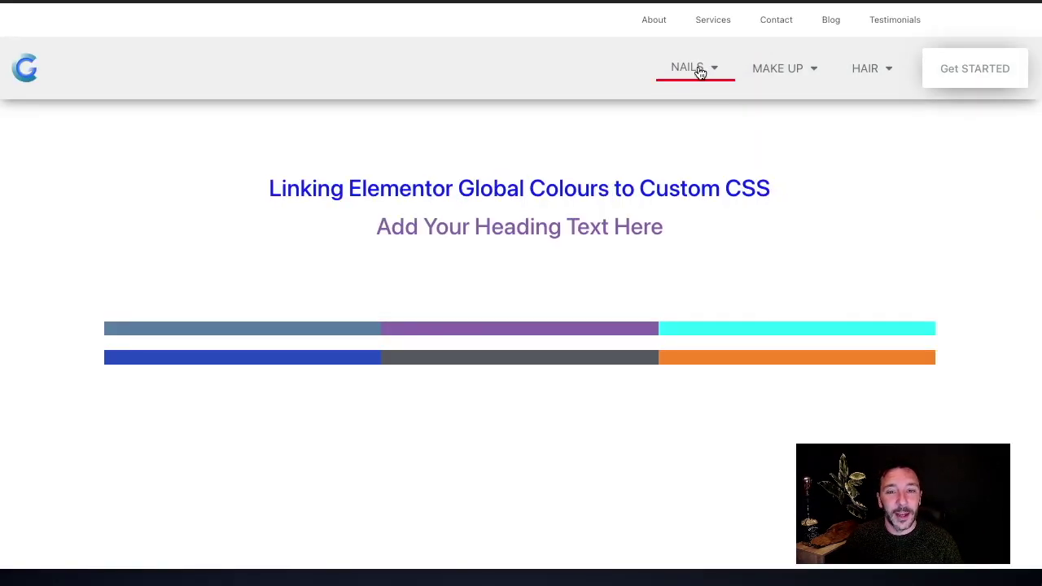
# Step: Preview the page live and scroll to the Brand and Primary/Secondary/Accent colour bars
pyautogui.moveTo(674, 82)
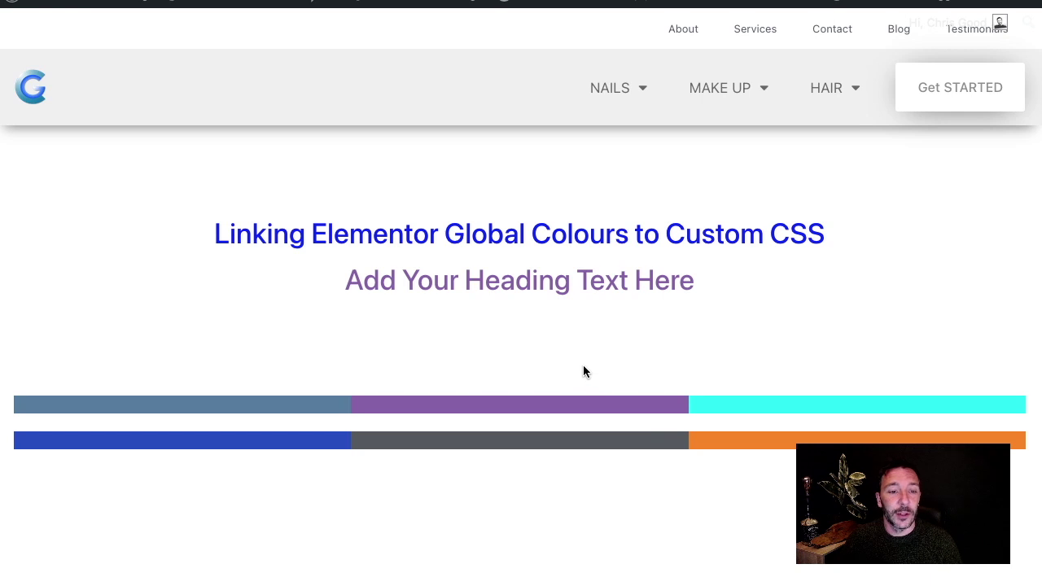
pyautogui.scroll(-3, 488, 293)
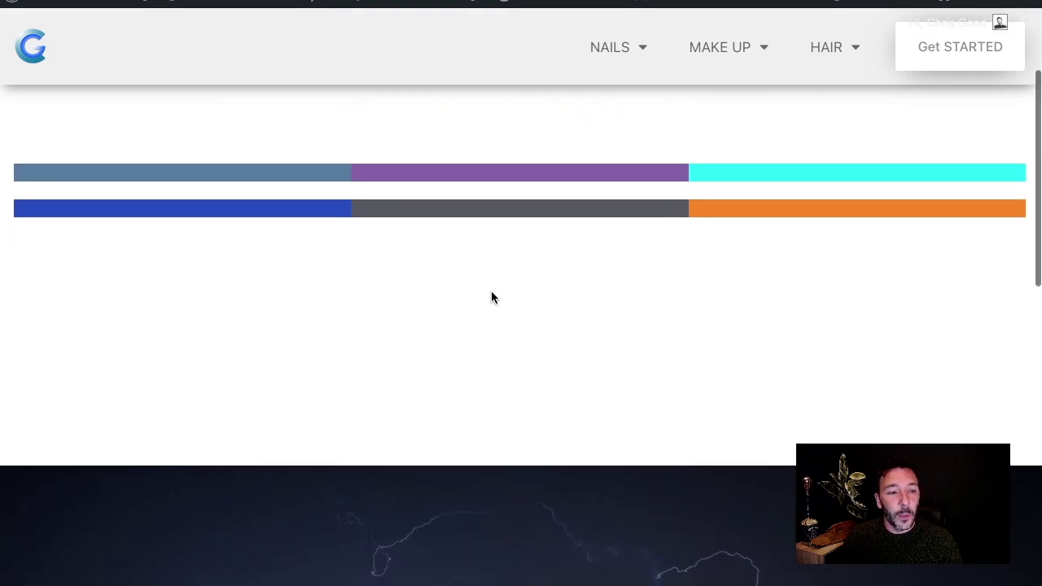
pyautogui.scroll(1, 218, 245)
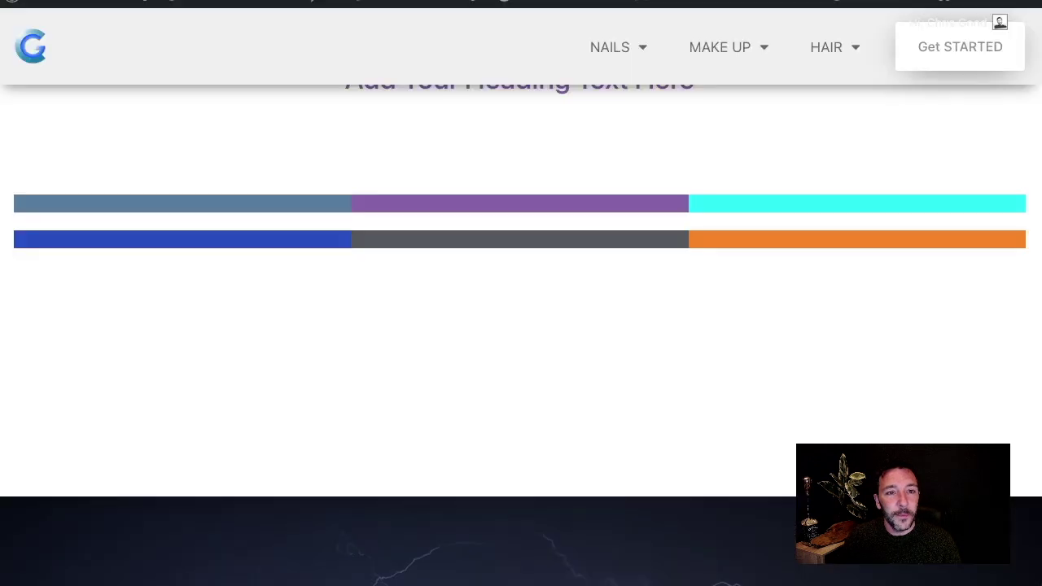
# Step: Inspect the blue and grey colour bars in Firefox Developer Tools
pyautogui.rightClick(244, 251)
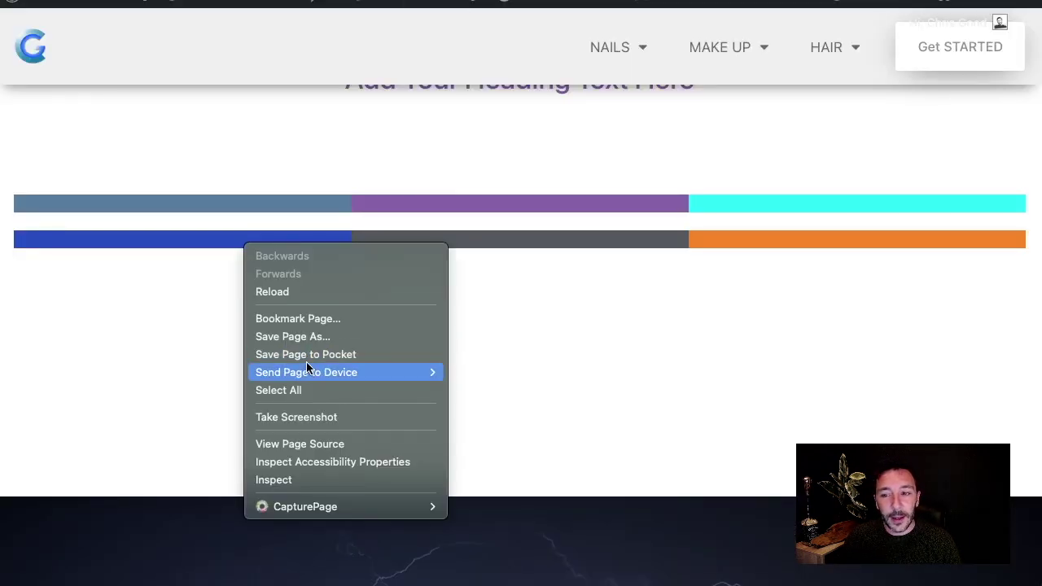
pyautogui.click(282, 481)
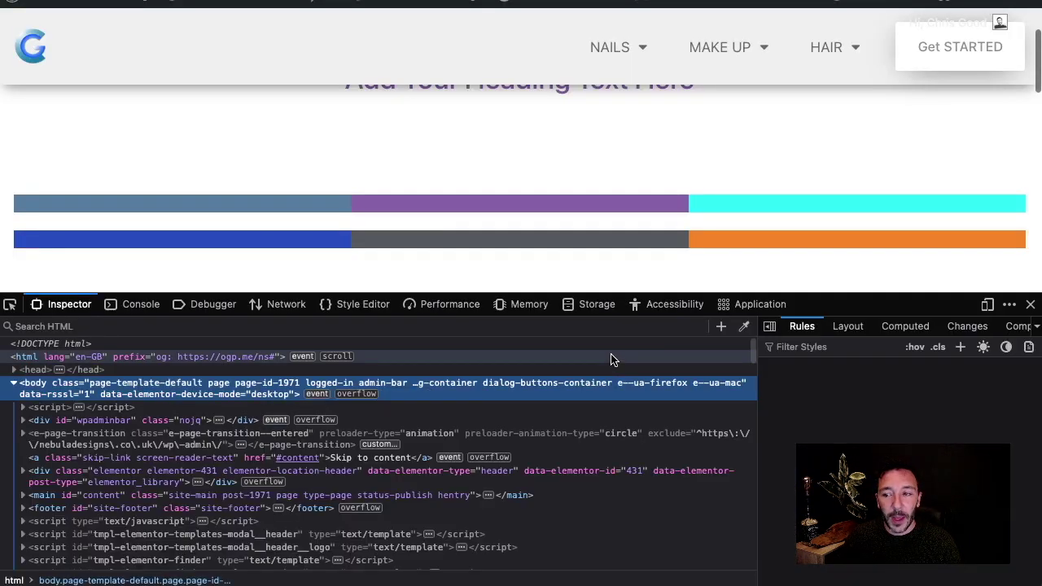
pyautogui.scroll(-1, 492, 440)
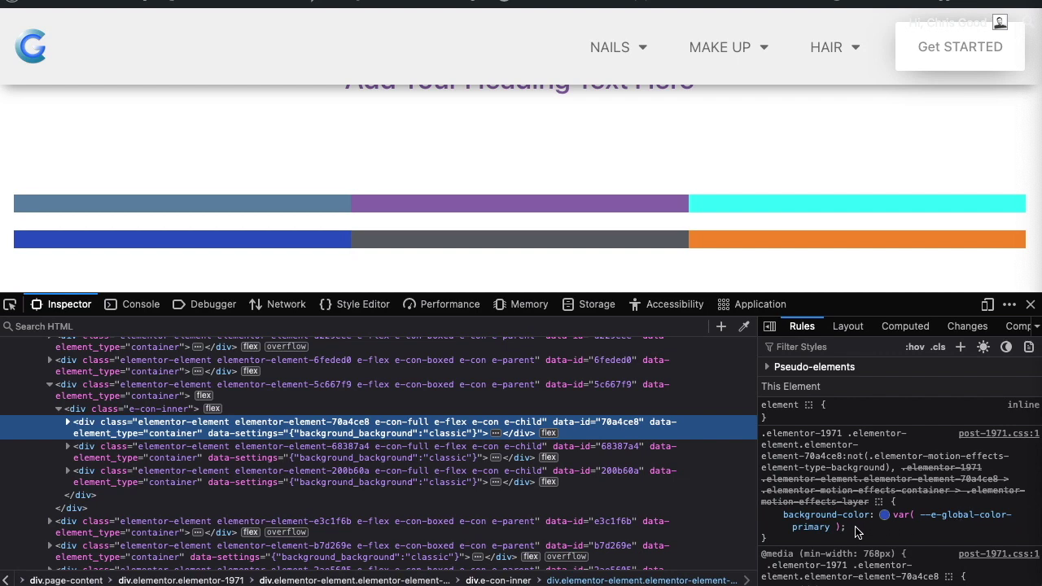
pyautogui.rightClick(421, 243)
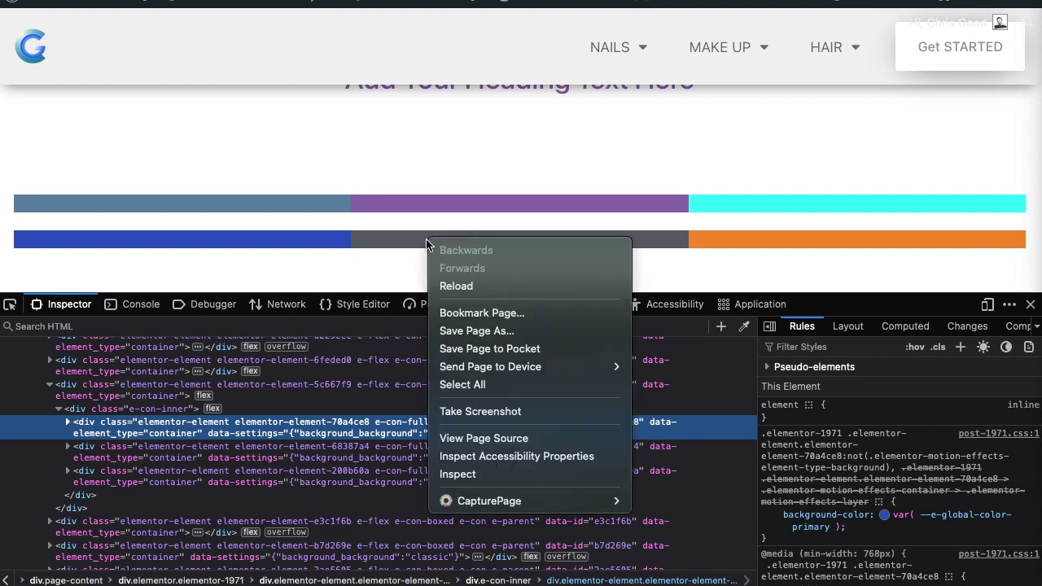
pyautogui.click(469, 474)
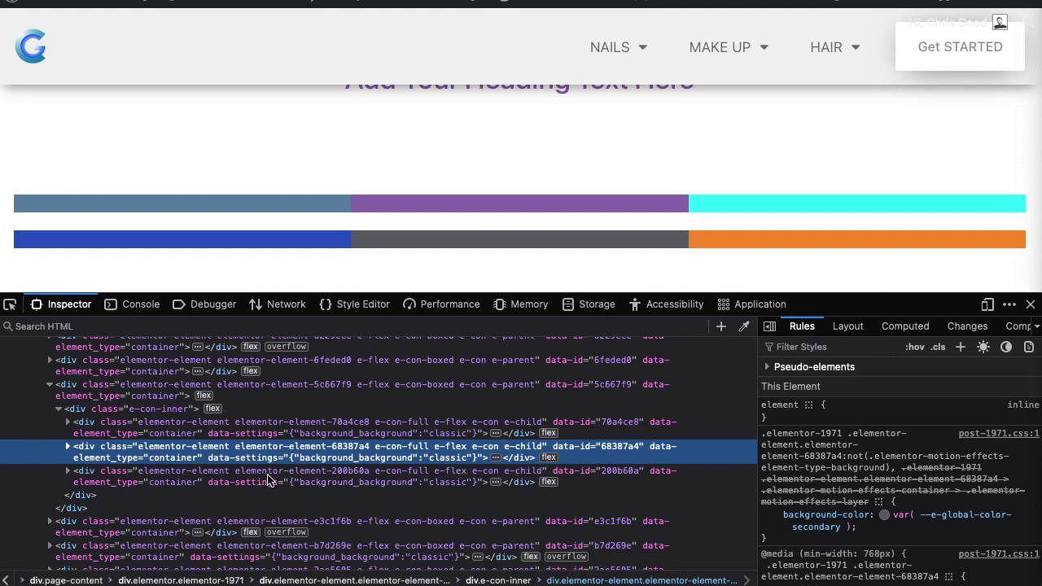
# Step: Check the orange, grey and blue bar containers and highlight var(--e-global-color-primary)
pyautogui.click(323, 486)
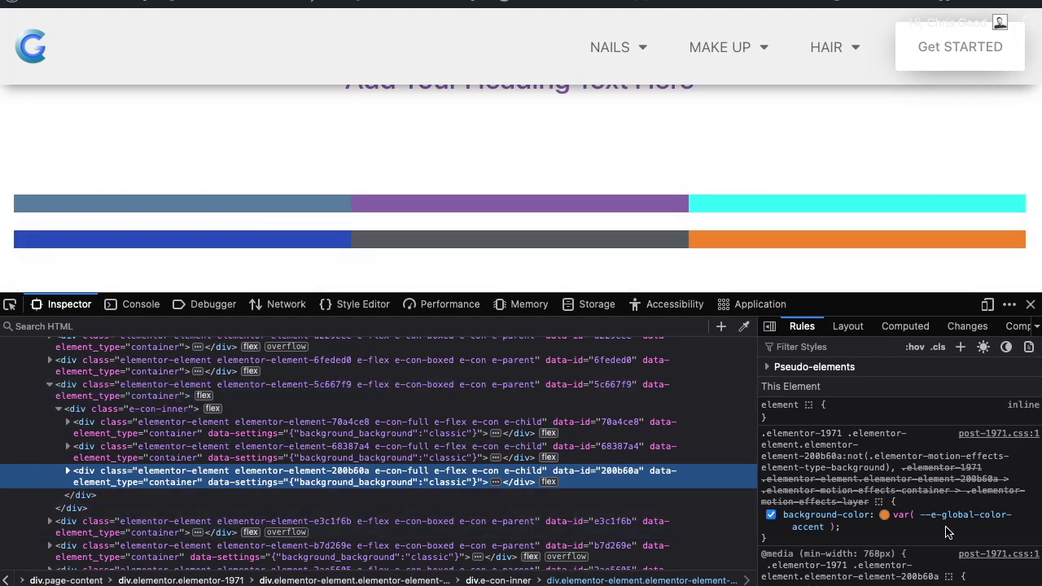
pyautogui.click(454, 453)
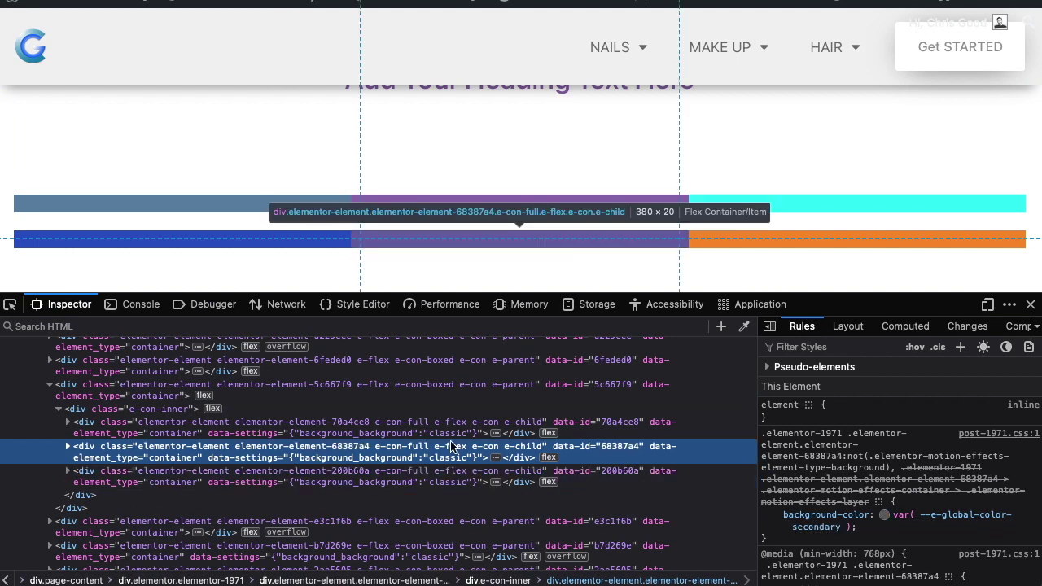
pyautogui.click(453, 436)
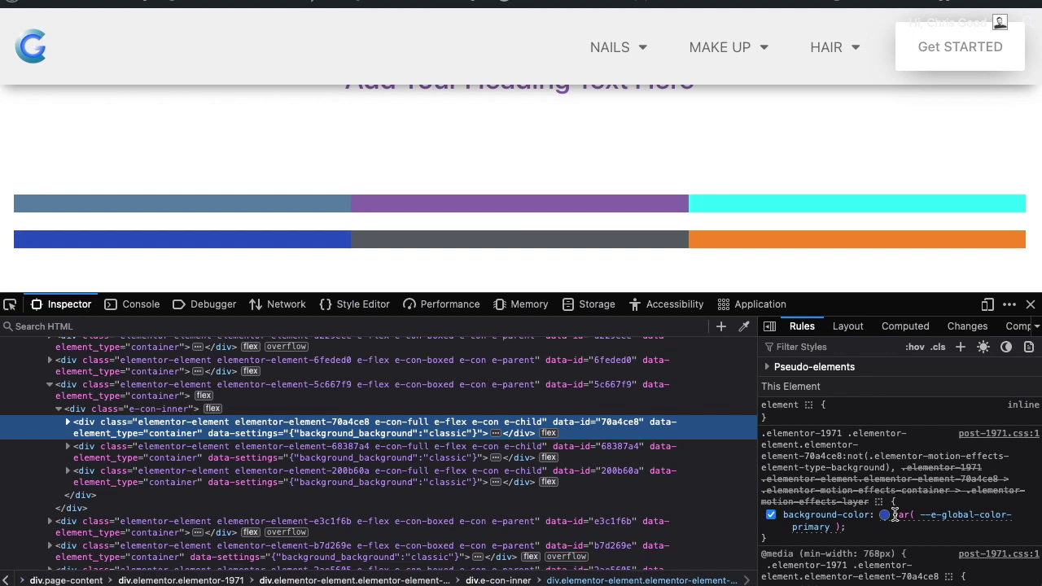
pyautogui.moveTo(895, 514); pyautogui.dragTo(936, 533)
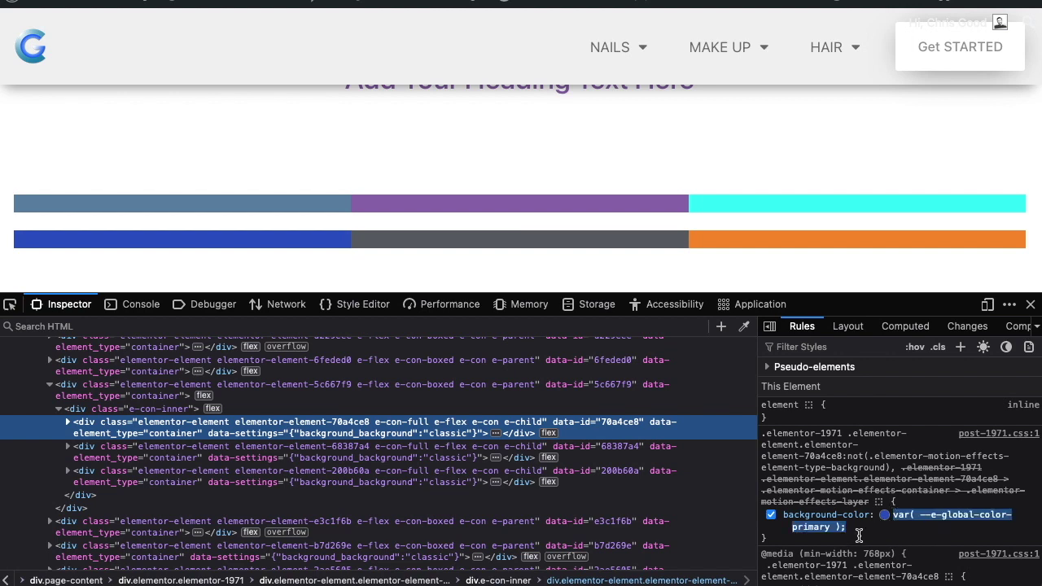